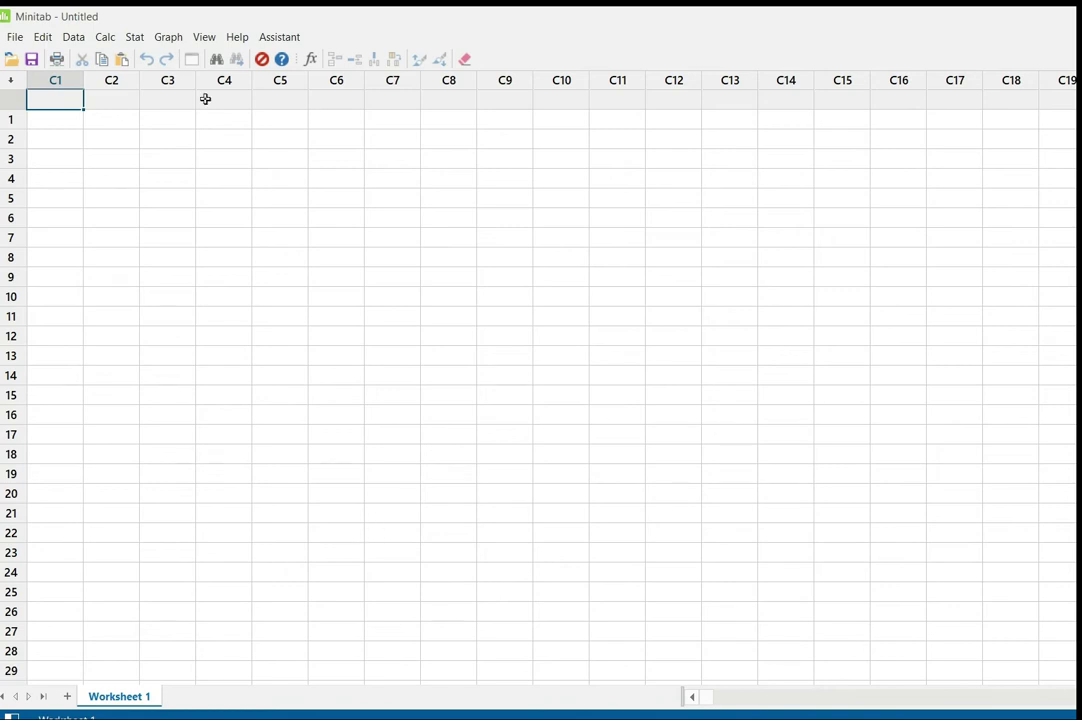
# Step: Name column C1 PWT in the empty worksheet
pyautogui.click(57, 118)
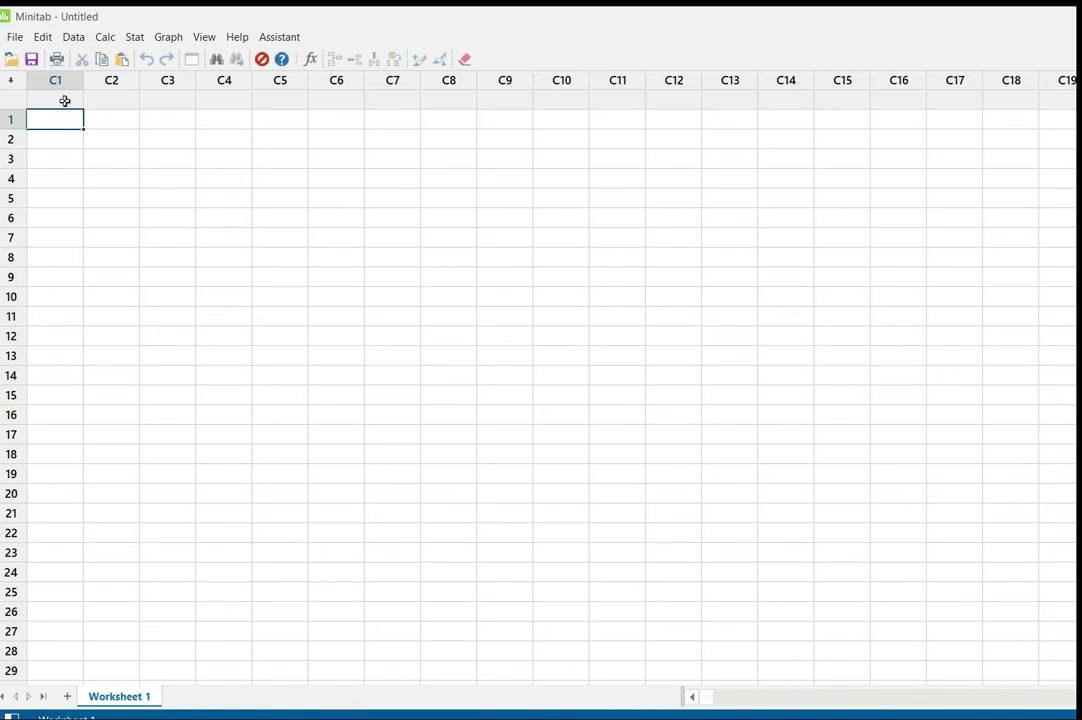
pyautogui.click(65, 98)
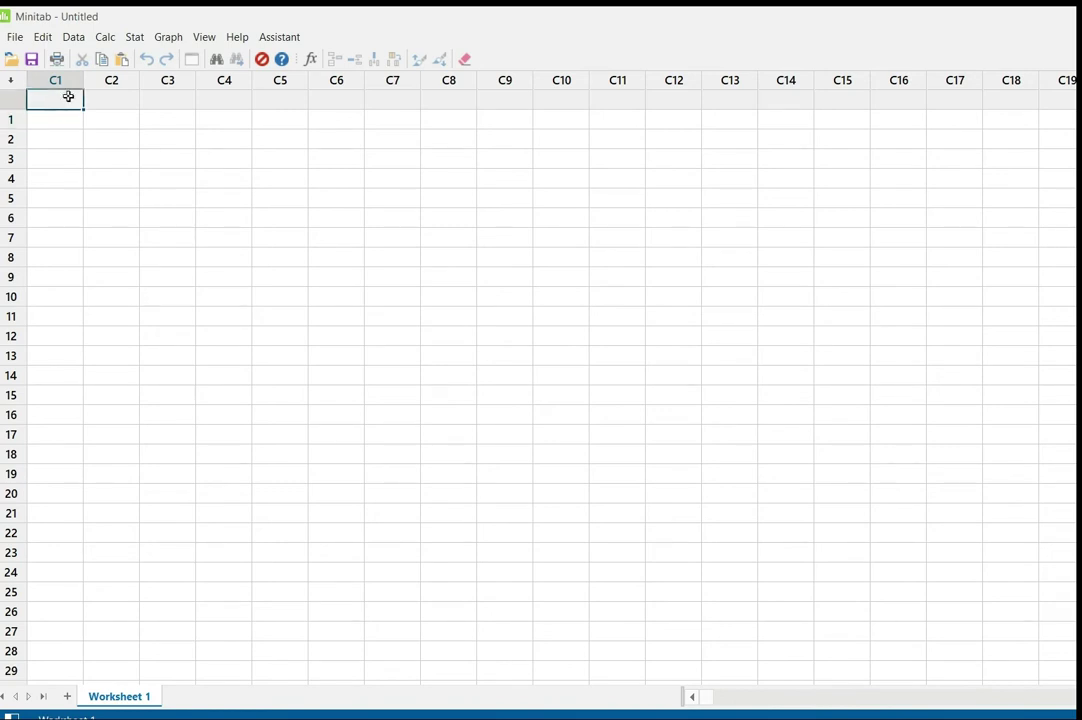
pyautogui.write('PWT')
# Step: Enter 23.5, 10, 30, 27.5 and 10 in rows 1 to 5 of the PWT column
pyautogui.click(41, 122)
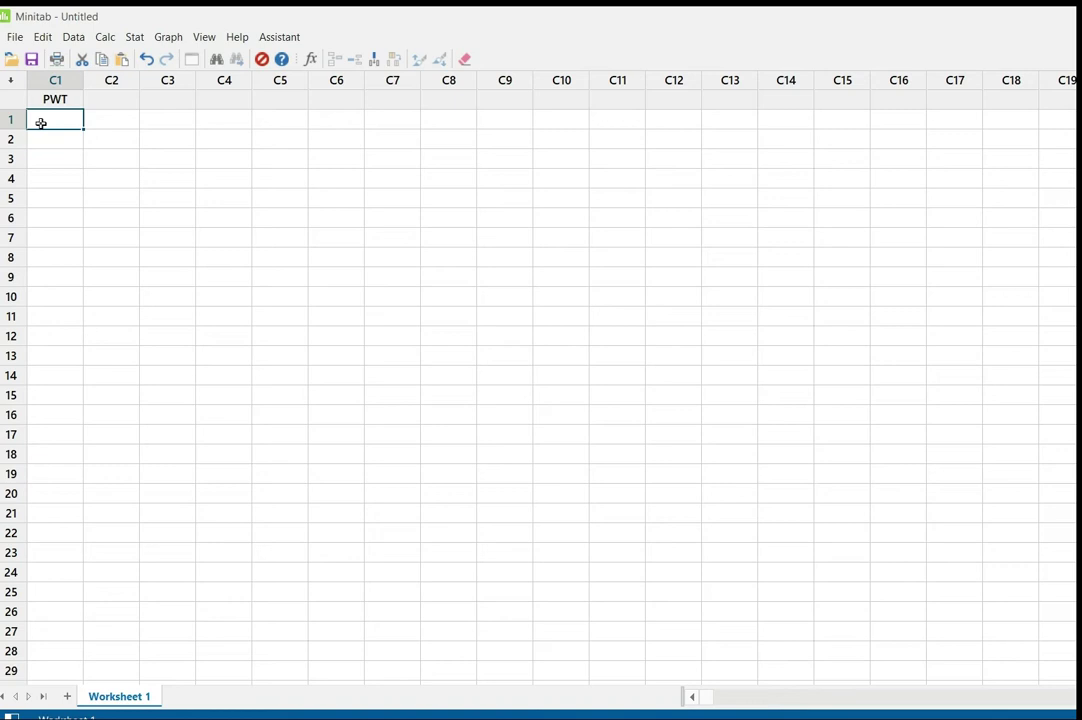
pyautogui.write('23.5')
pyautogui.press('Return')
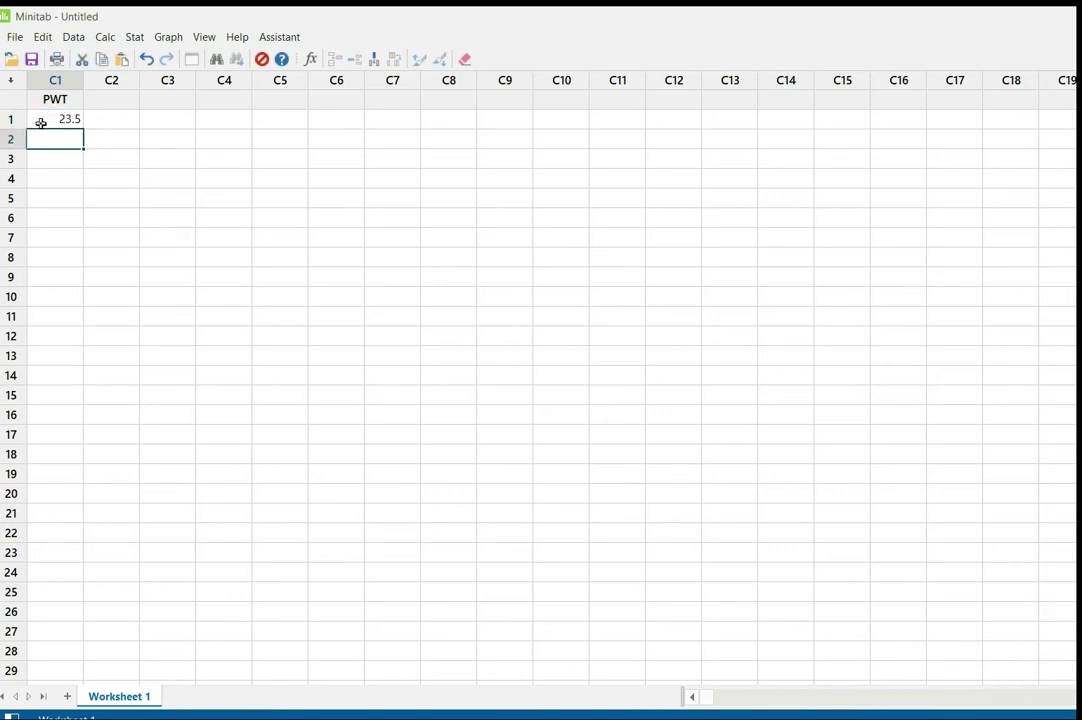
pyautogui.write('10')
pyautogui.press('Return')
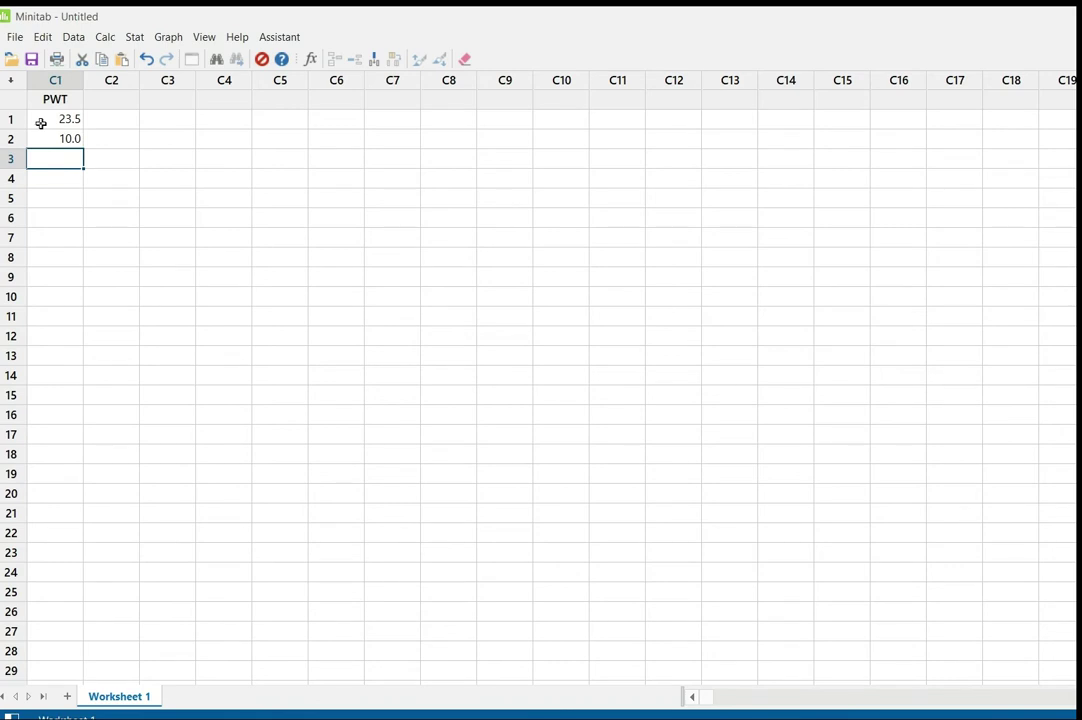
pyautogui.write('30')
pyautogui.press('Return')
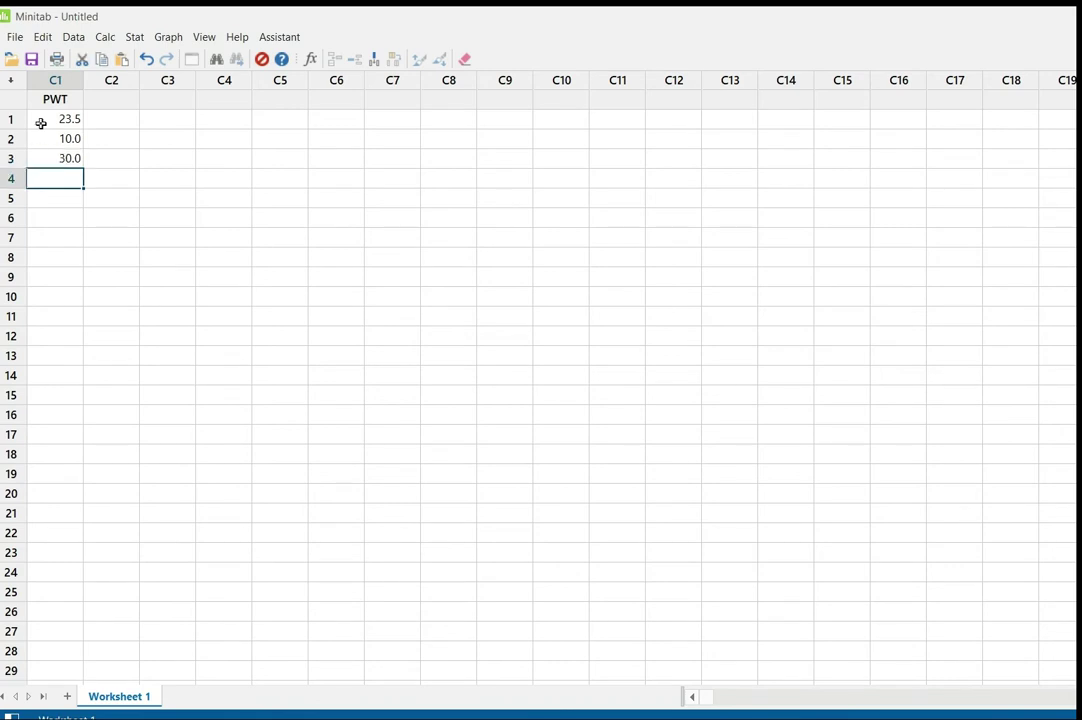
pyautogui.write('27.5')
pyautogui.press('Return')
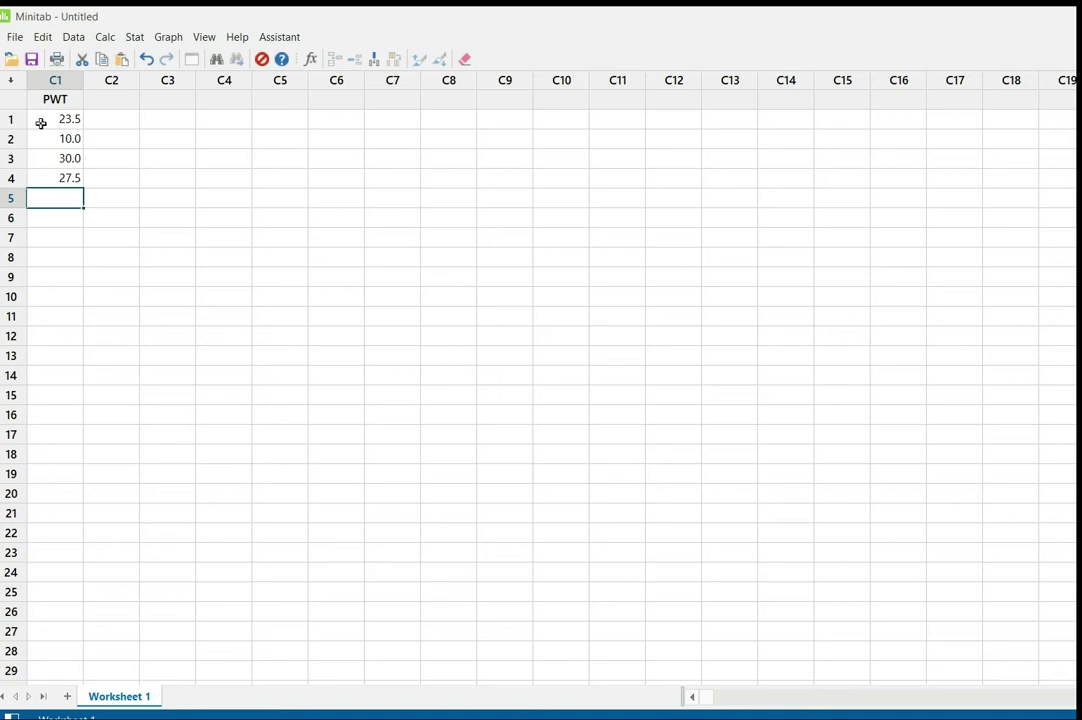
pyautogui.write('10')
pyautogui.press('Return')
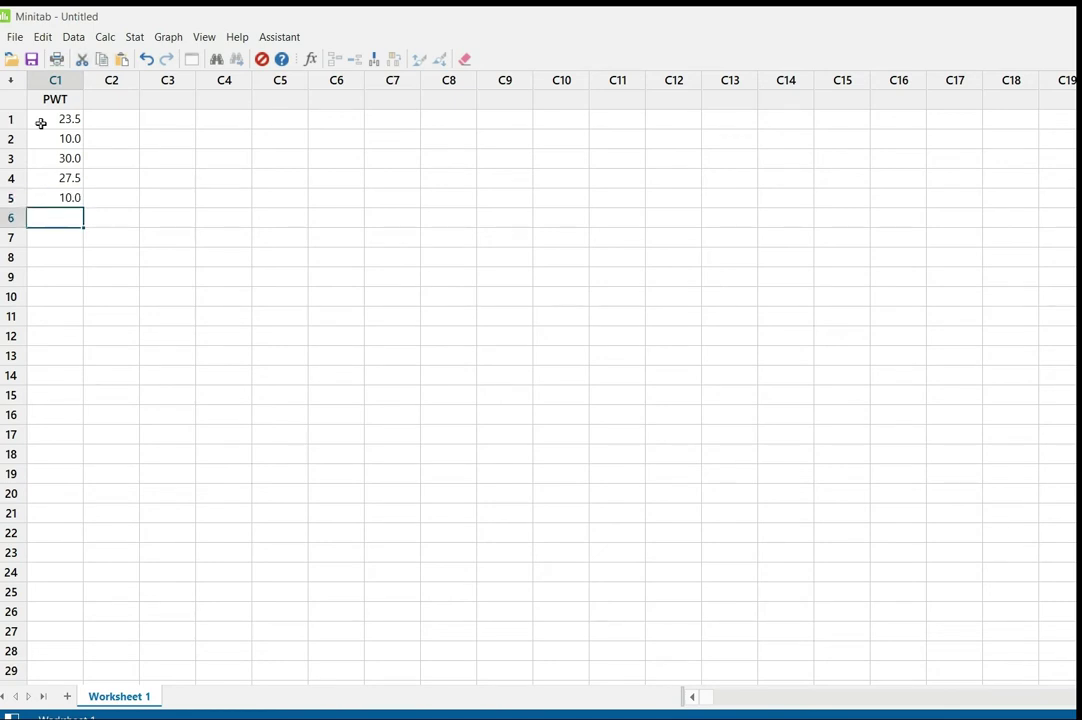
# Step: Enter 34, 27, 31, 28 and 47 in rows 6 to 10 of the PWT column
pyautogui.write('34')
pyautogui.press('Return')
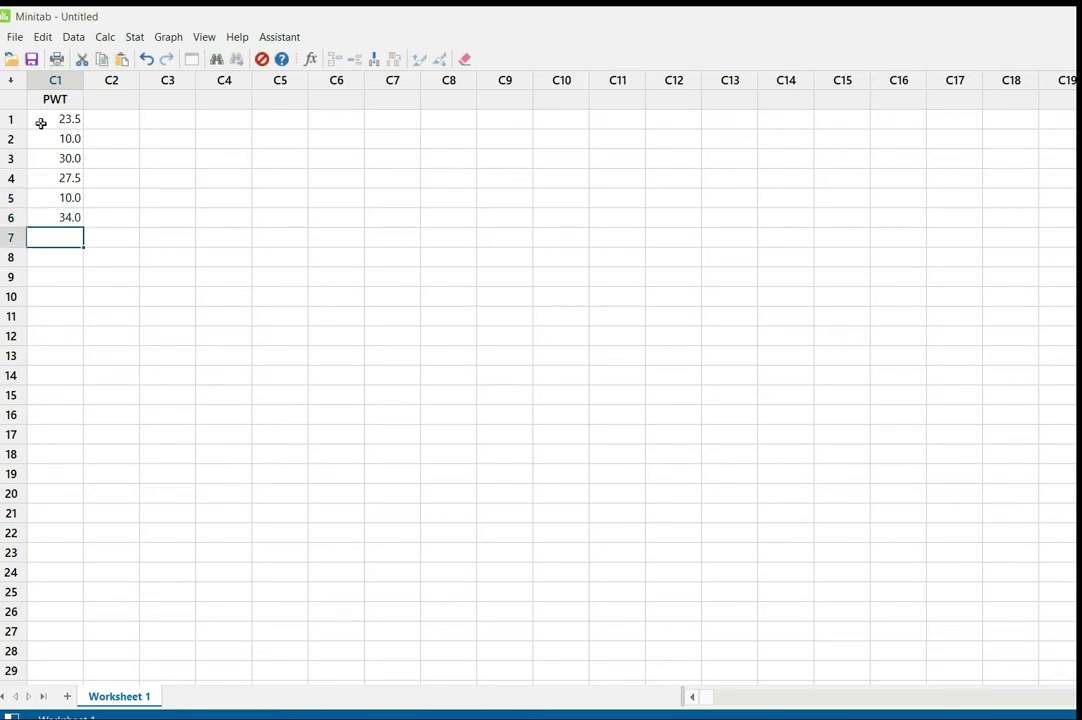
pyautogui.write('27')
pyautogui.press('Return')
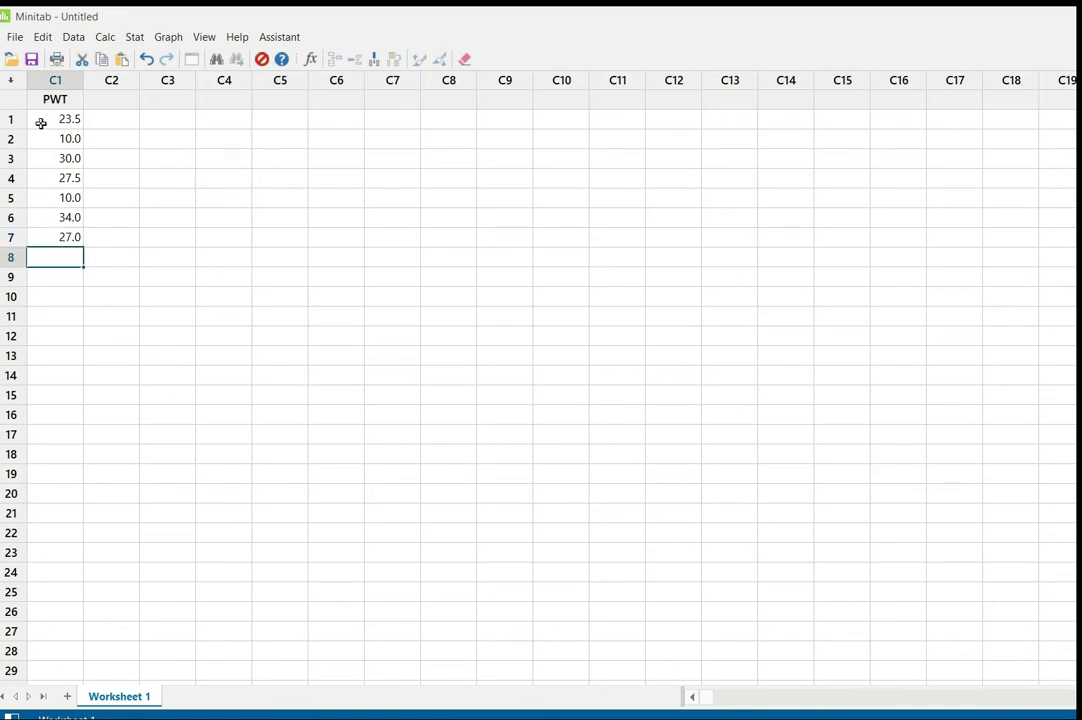
pyautogui.write('31')
pyautogui.press('Return')
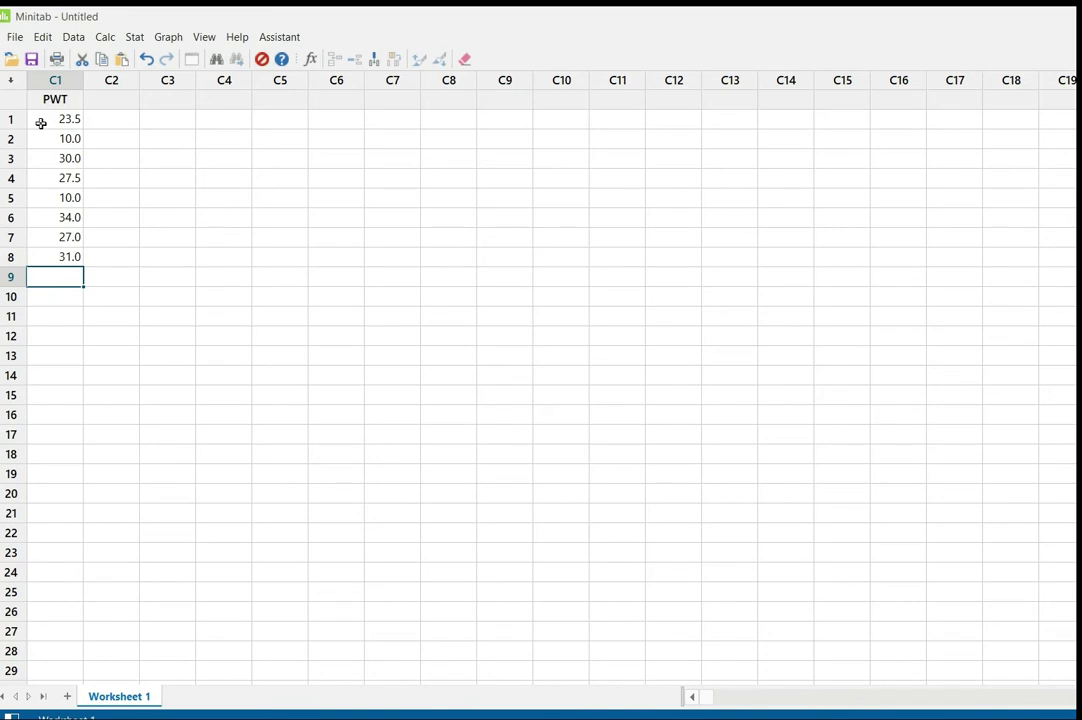
pyautogui.write('28')
pyautogui.press('Return')
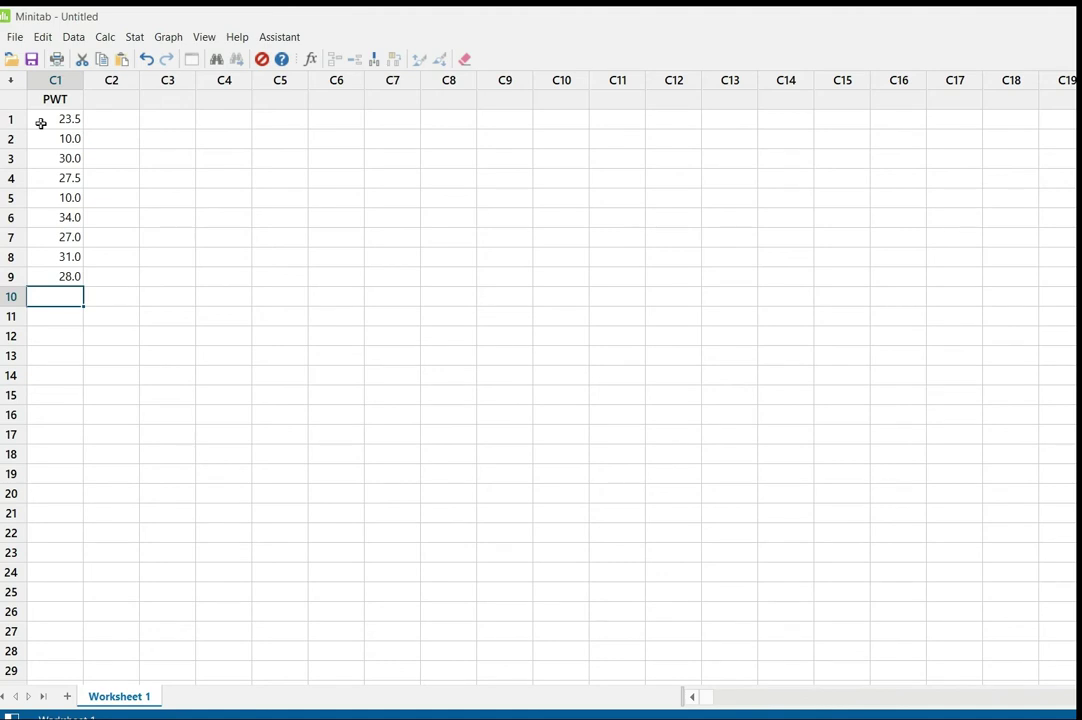
pyautogui.write('47')
pyautogui.press('Return')
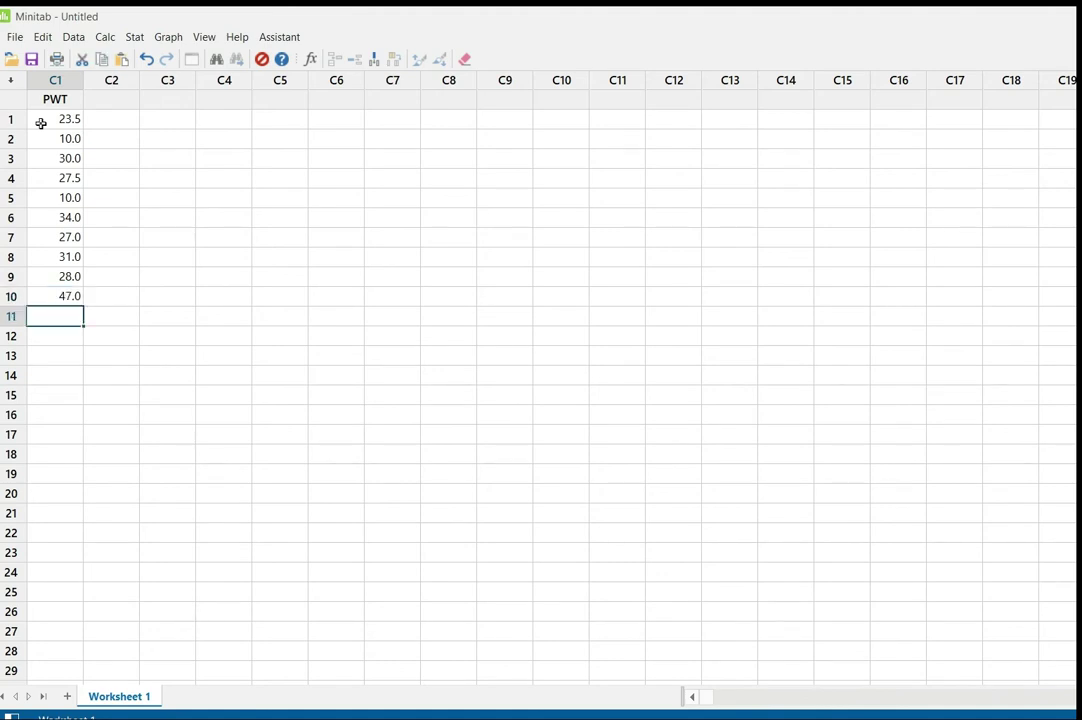
# Step: Enter 12, 36, 45, 27 and 31 in rows 11 to 15 of the PWT column
pyautogui.write('12')
pyautogui.press('Return')
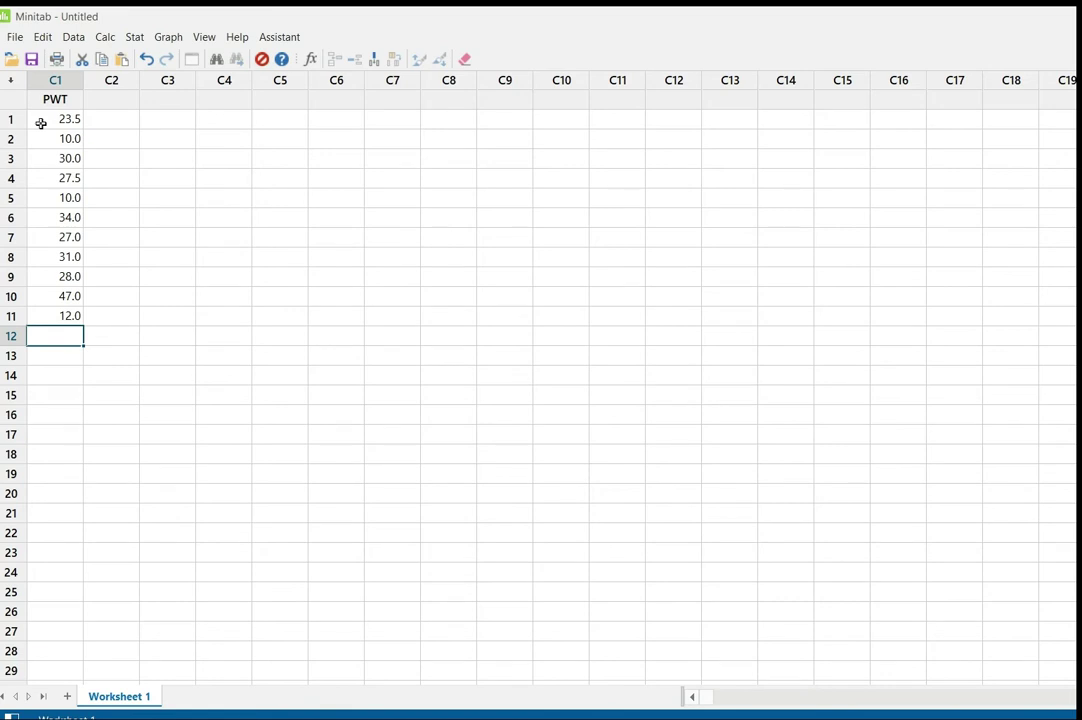
pyautogui.write('36')
pyautogui.press('Return')
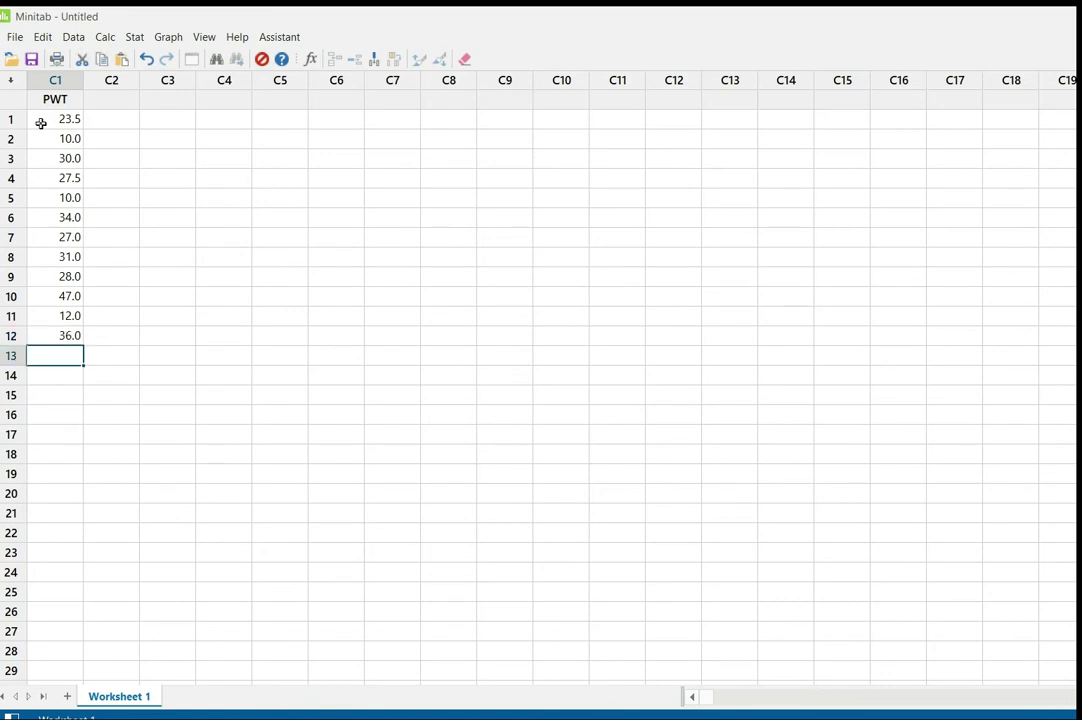
pyautogui.write('45')
pyautogui.press('Return')
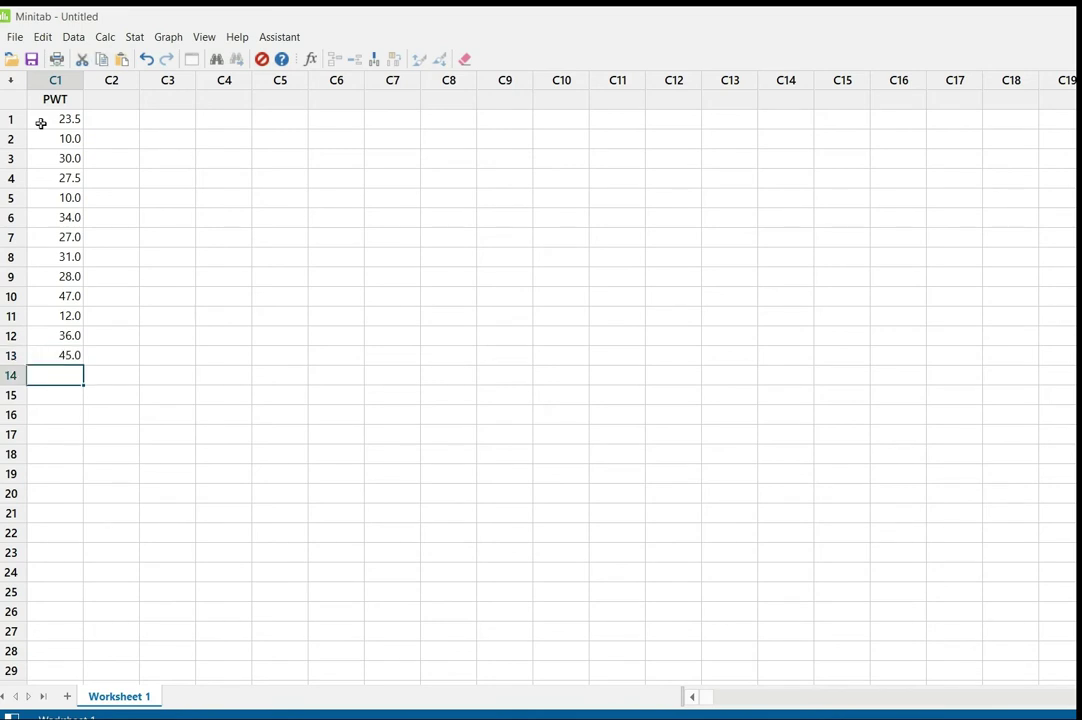
pyautogui.write('27')
pyautogui.press('Return')
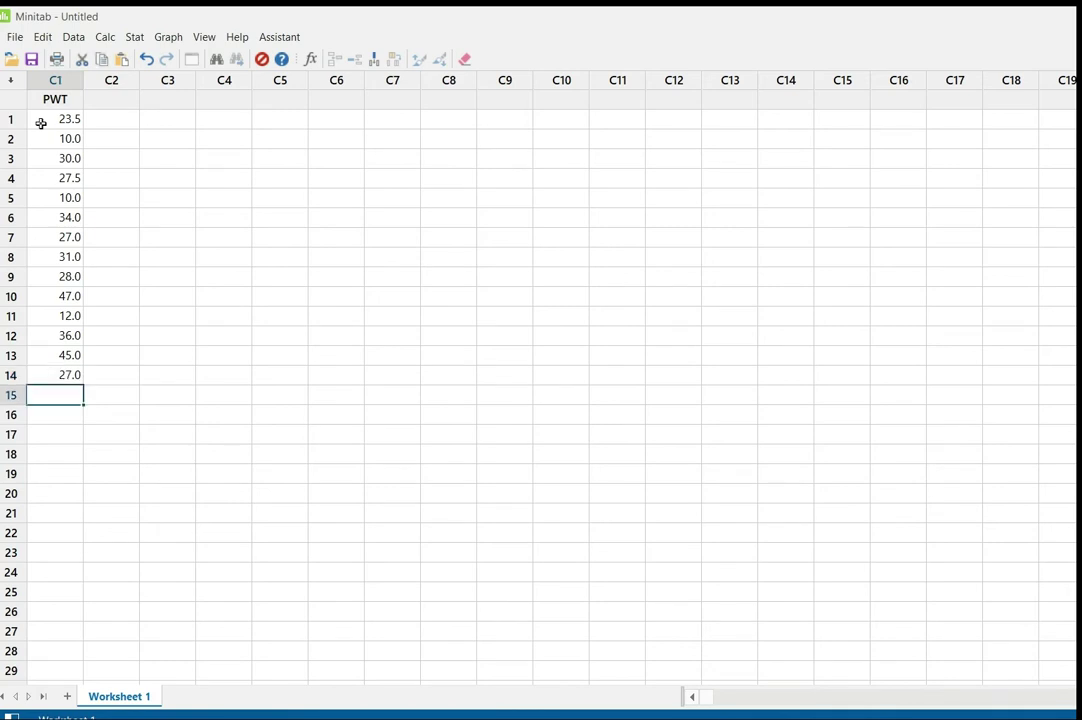
pyautogui.write('31')
pyautogui.press('Return')
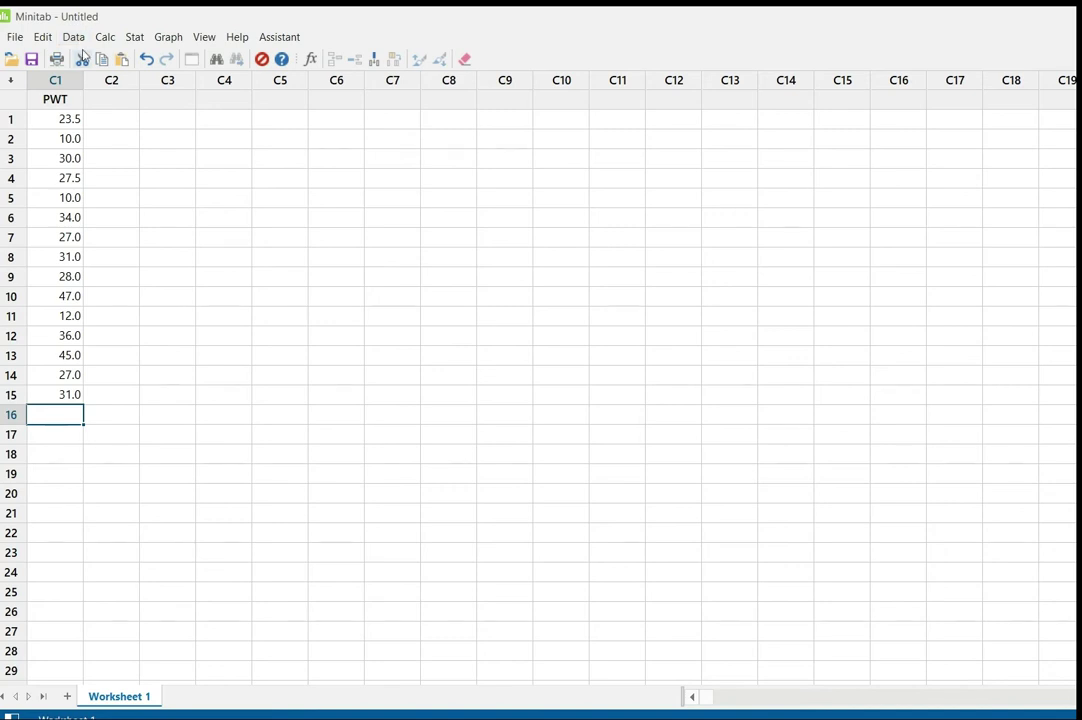
# Step: Run an Anderson-Darling normality test on the PWT variable without percentile lines and inspect points on its probability plot
pyautogui.click(138, 39)
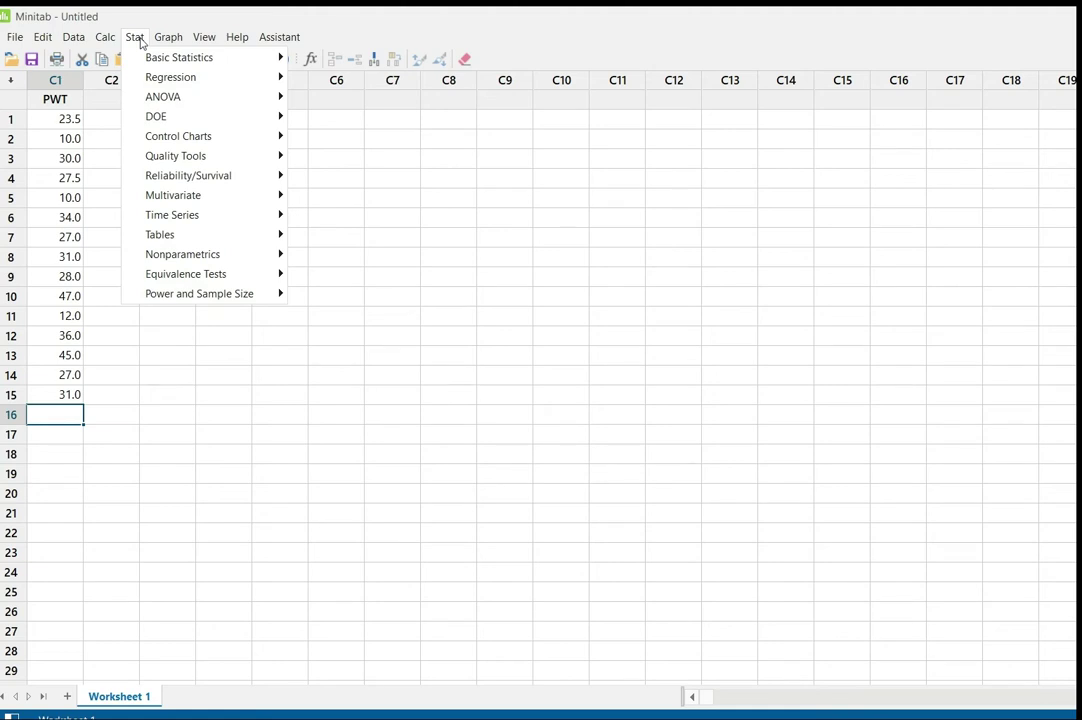
pyautogui.moveTo(176, 64)
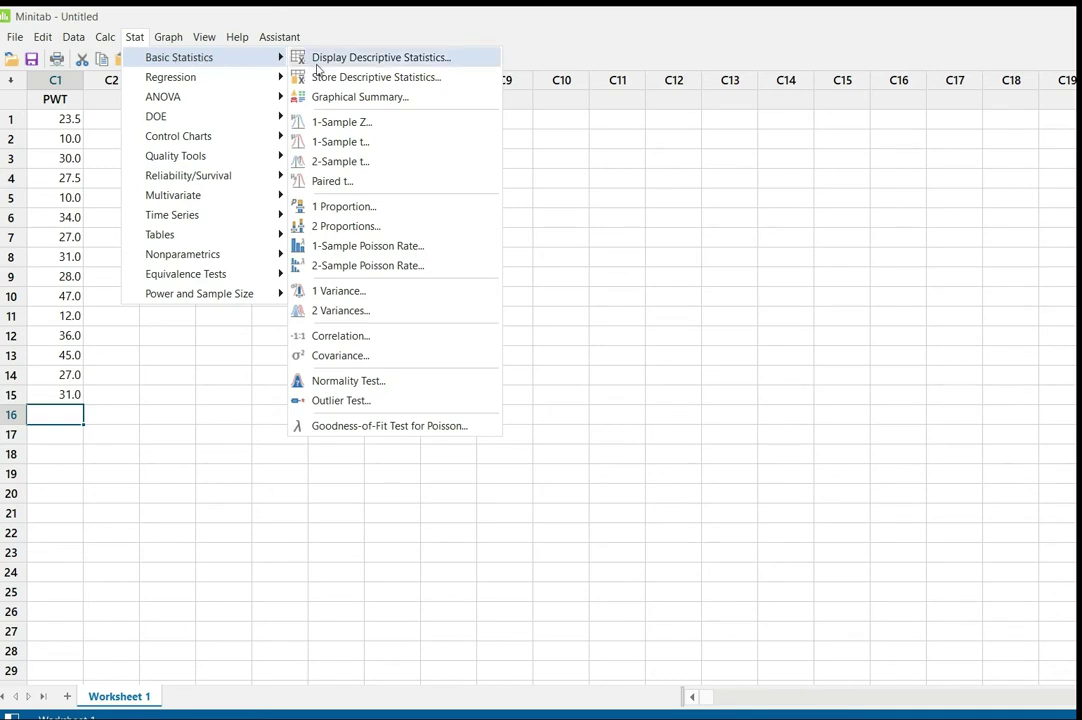
pyautogui.click(335, 388)
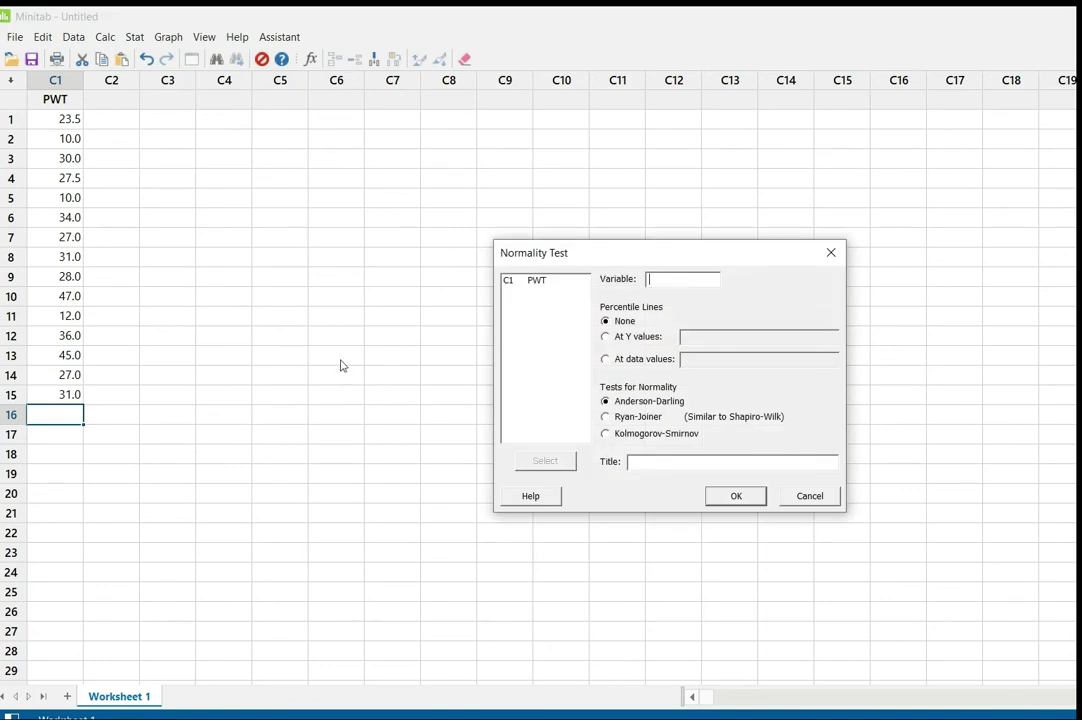
pyautogui.doubleClick(541, 283)
pyautogui.click(737, 496)
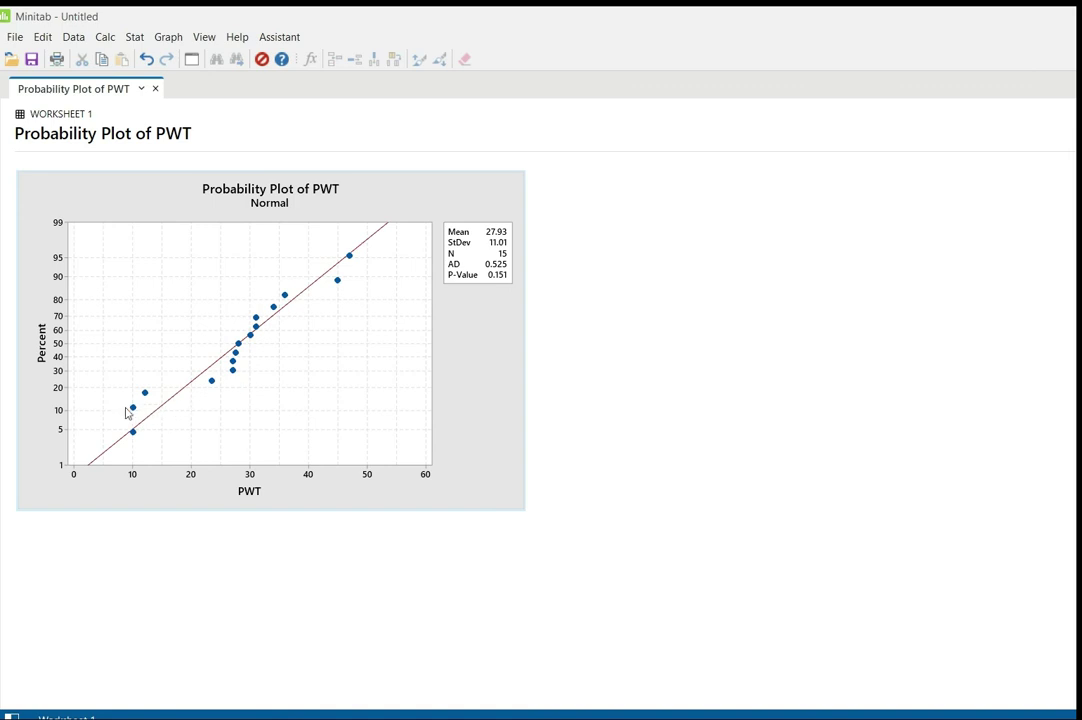
pyautogui.moveTo(137, 414)
pyautogui.moveTo(341, 289)
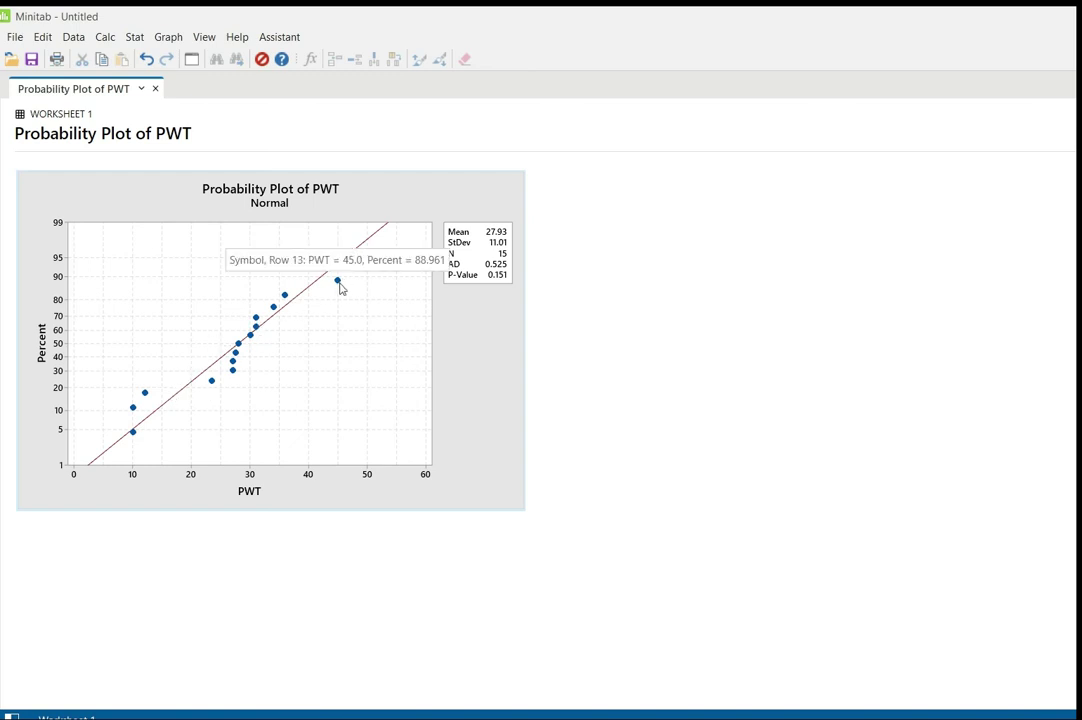